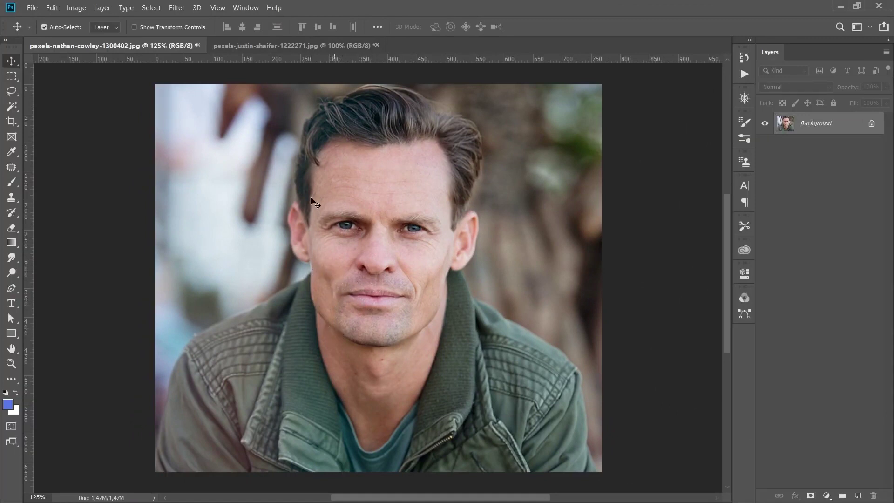
Flip back and forth between the smiling man's and the jacket man's photos to compare them.
{"action": "key", "text": "ctrl+Tab"}
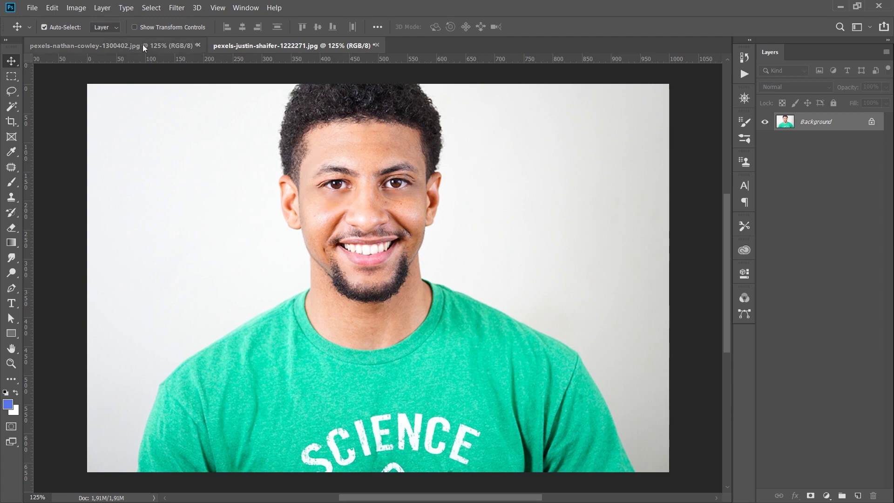
{"action": "key", "text": "ctrl+Tab"}
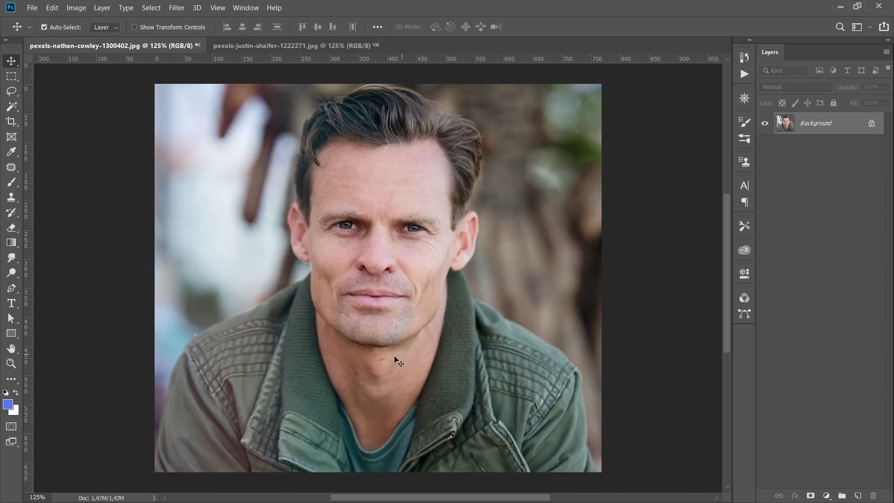
{"action": "key", "text": "ctrl+Tab"}
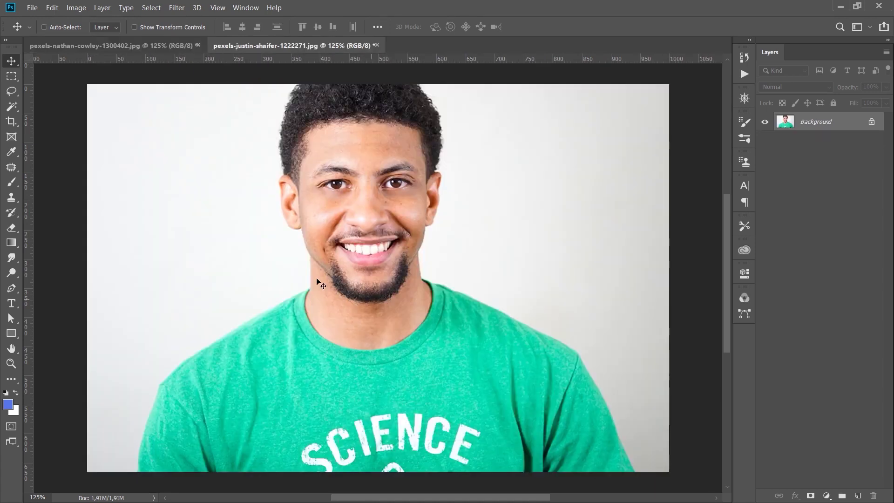
{"action": "key", "text": "ctrl+Tab"}
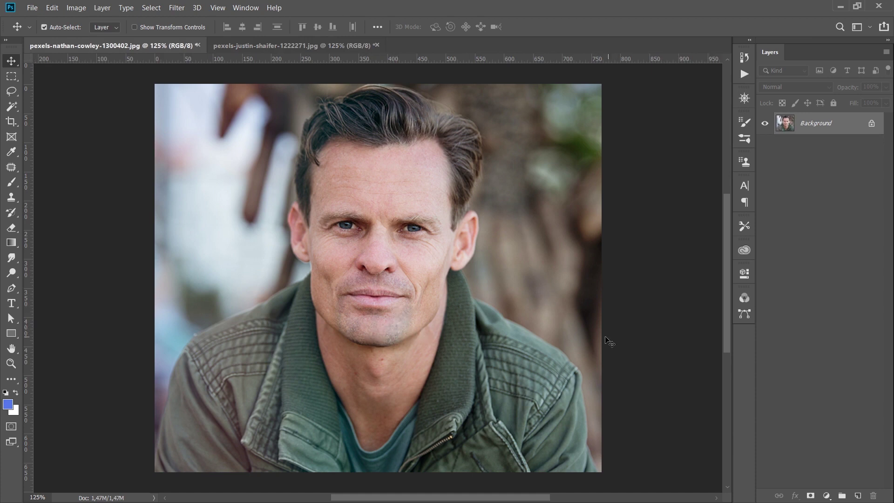
Lasso the smiling man's face from eyebrows to chin, copy it, and deselect.
{"action": "left_click", "coordinate": [242, 46]}
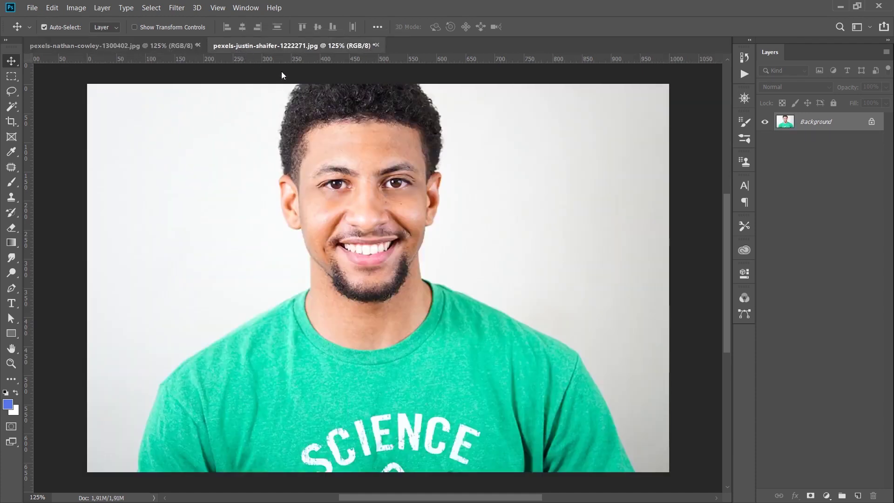
{"action": "left_click", "coordinate": [12, 91]}
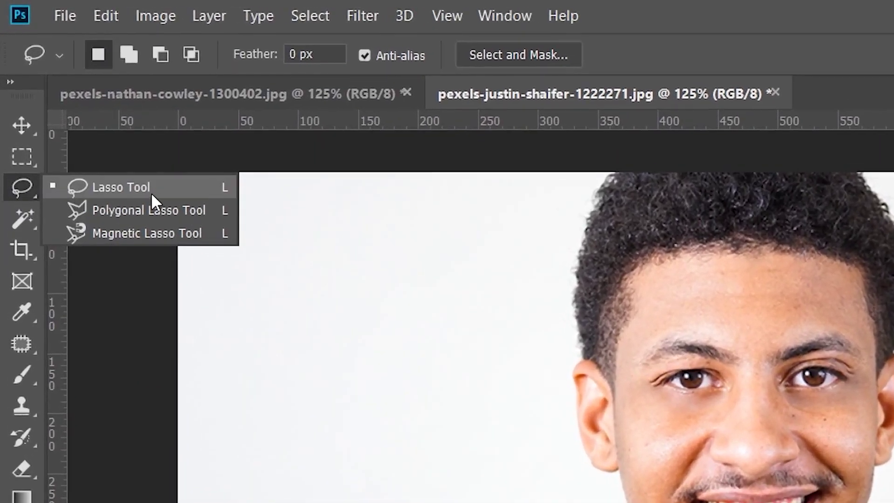
{"action": "left_click", "coordinate": [151, 189]}
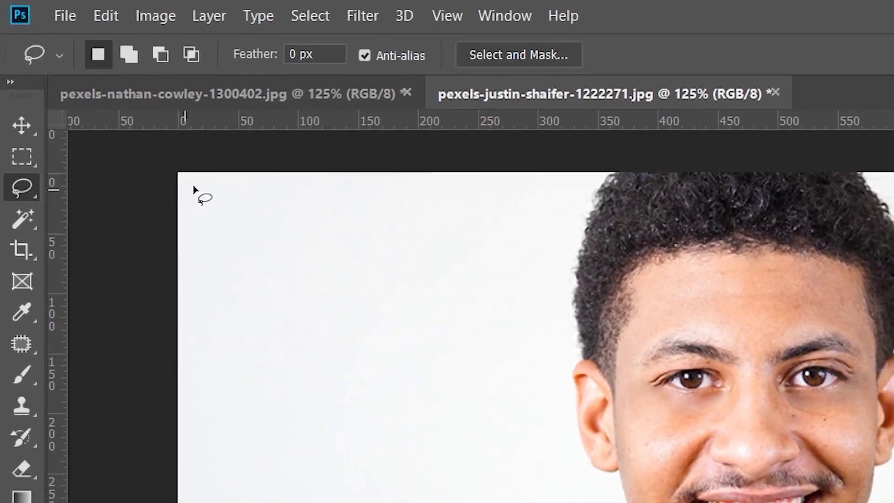
{"action": "mouse_move", "coordinate": [729, 300]}
{"action": "left_mouse_down"}
{"action": "mouse_move", "coordinate": [777, 315]}
{"action": "mouse_move", "coordinate": [739, 355]}
{"action": "left_mouse_up"}
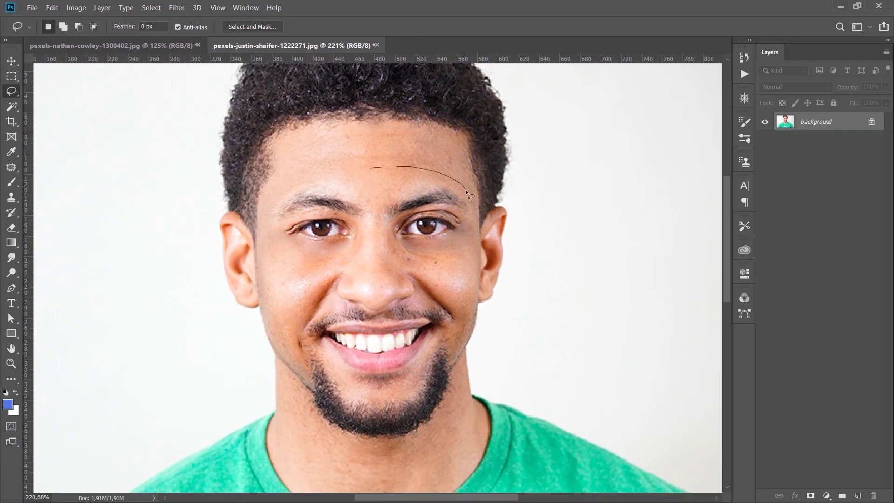
{"action": "left_click_drag", "start_coordinate": [269, 243], "coordinate": [370, 168]}
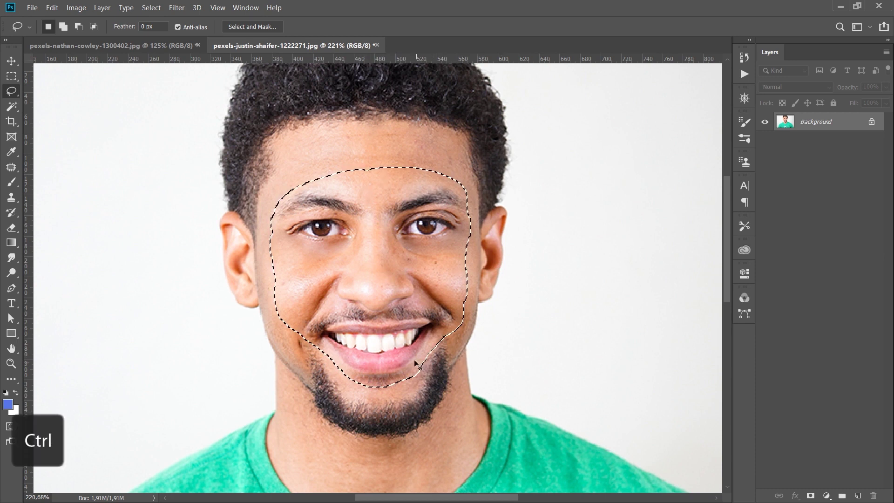
{"action": "key", "text": "ctrl+c"}
{"action": "left_click", "coordinate": [480, 294]}
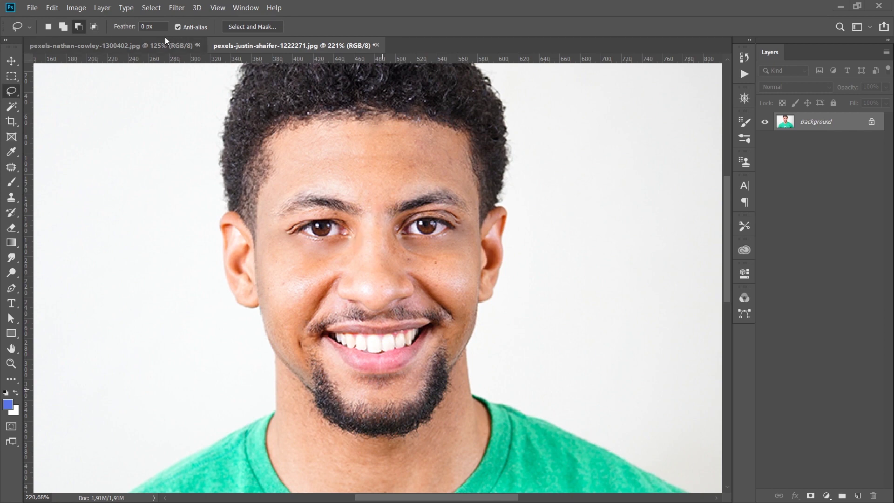
Paste the face into the jacket photo as Layer 1, nudge it over his face, and set 54% opacity.
{"action": "left_click", "coordinate": [125, 47]}
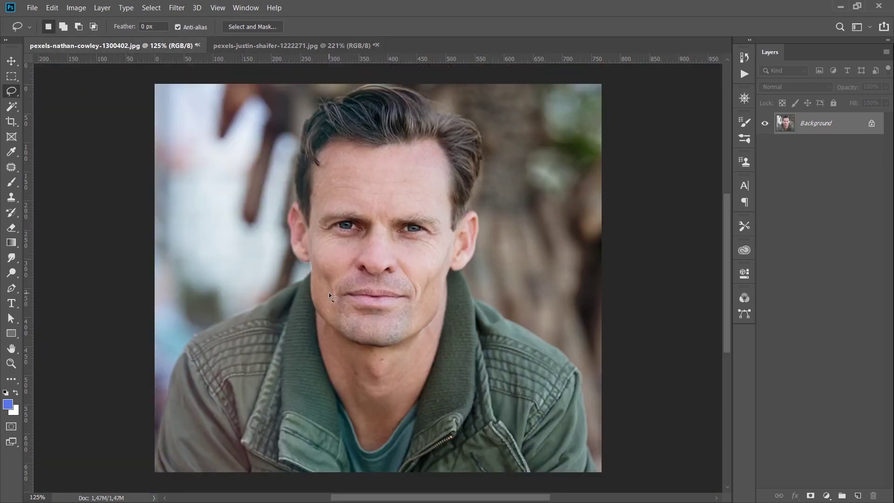
{"action": "key", "text": "ctrl+v"}
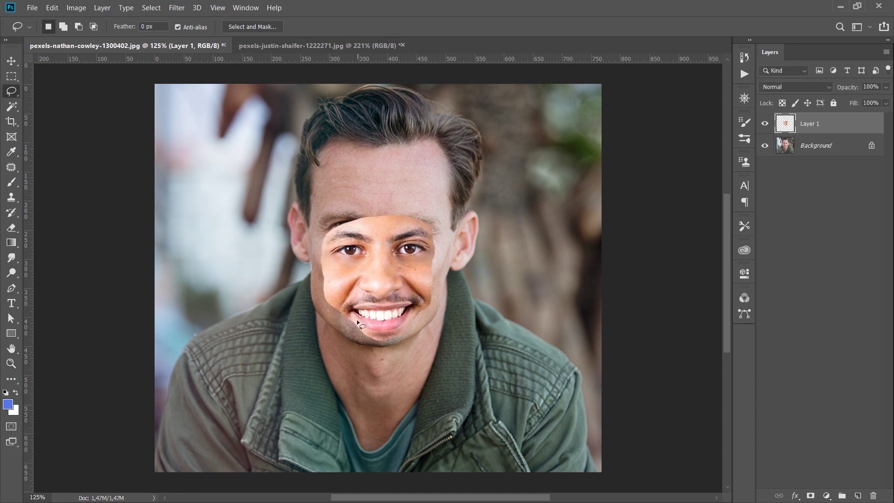
{"action": "left_click", "coordinate": [14, 67]}
{"action": "left_click_drag", "start_coordinate": [380, 287], "coordinate": [382, 274]}
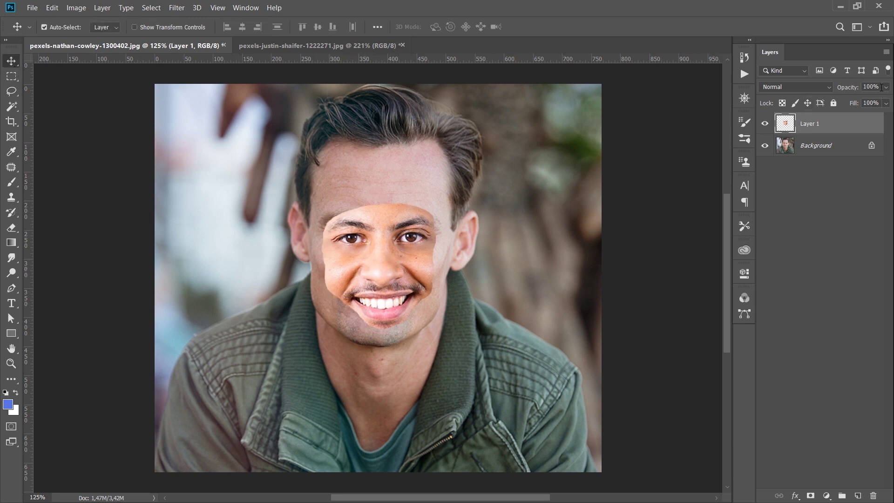
{"action": "left_click", "coordinate": [886, 88]}
{"action": "left_click_drag", "start_coordinate": [859, 101], "coordinate": [861, 100]}
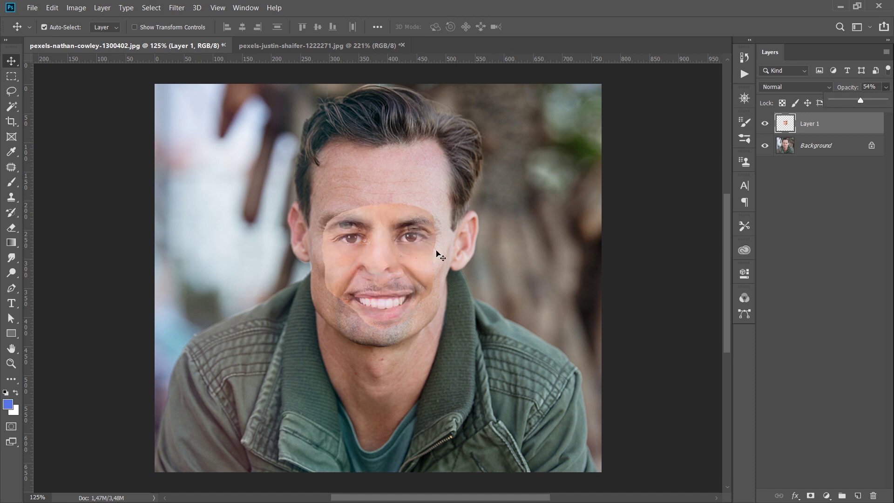
Free-transform Layer 1 onto his features, scaled to about 110% and rotated 2.07°.
{"action": "left_click", "coordinate": [382, 272], "text": "alt"}
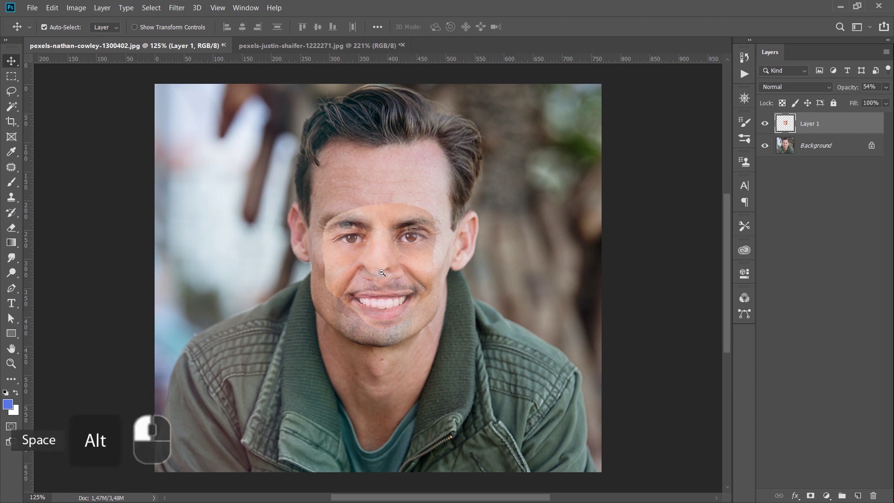
{"action": "scroll", "coordinate": [382, 273], "scroll_direction": "up", "scroll_amount": 5}
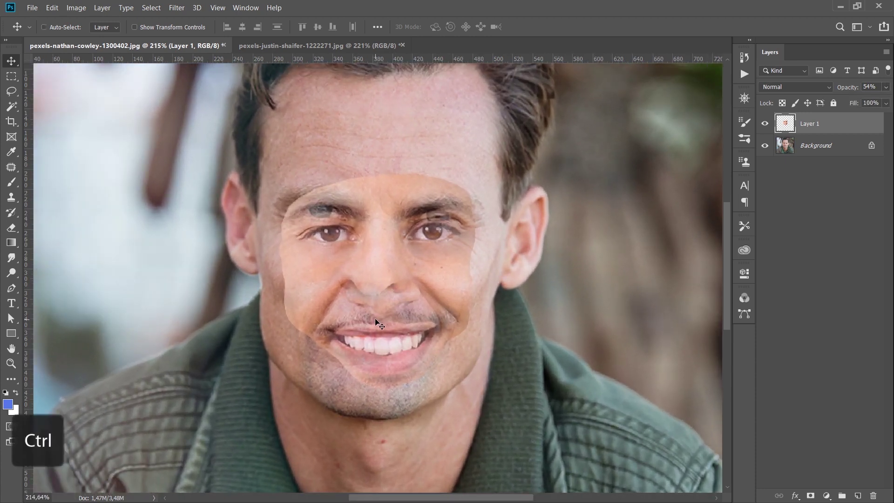
{"action": "key", "text": "ctrl+t"}
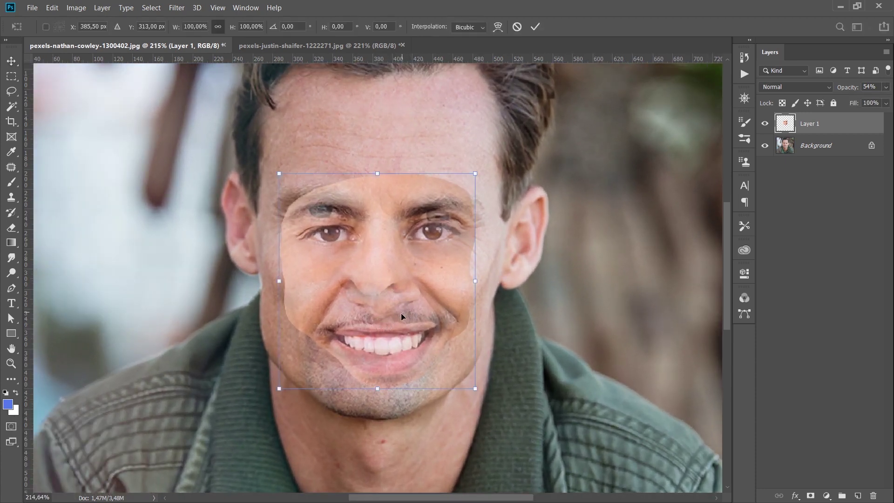
{"action": "left_click_drag", "start_coordinate": [325, 302], "coordinate": [314, 281]}
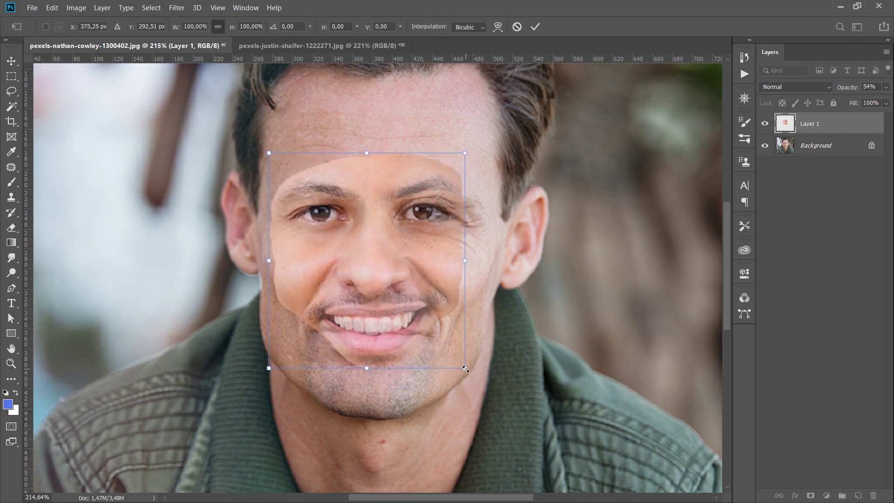
{"action": "left_click_drag", "start_coordinate": [465, 369], "coordinate": [477, 396]}
{"action": "left_click_drag", "start_coordinate": [388, 351], "coordinate": [385, 344]}
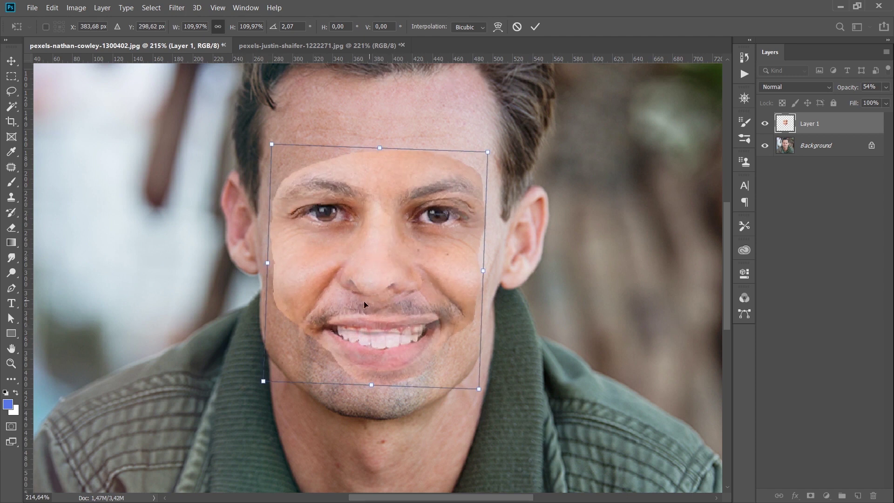
{"action": "key", "text": "Return"}
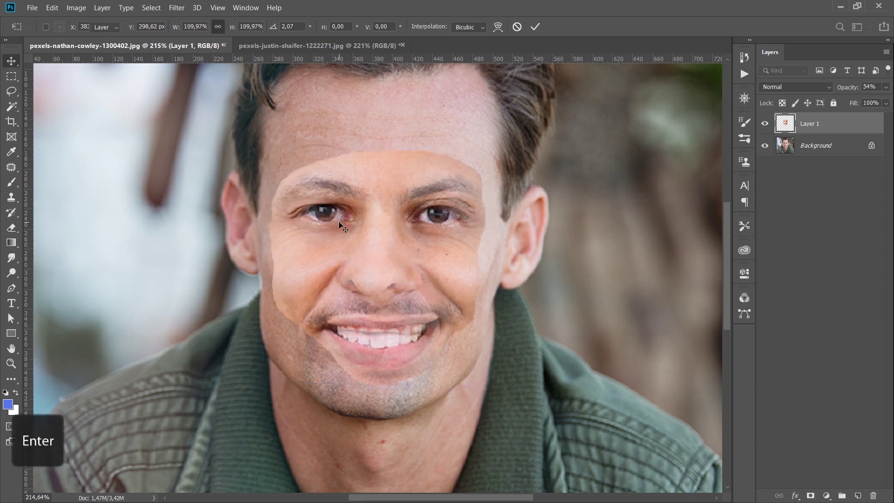
{"action": "left_click", "coordinate": [885, 88]}
Return Layer 1 to 100% opacity, fit the photo on screen, and load the face layer's outline as a selection.
{"action": "left_click_drag", "start_coordinate": [868, 104], "coordinate": [889, 103]}
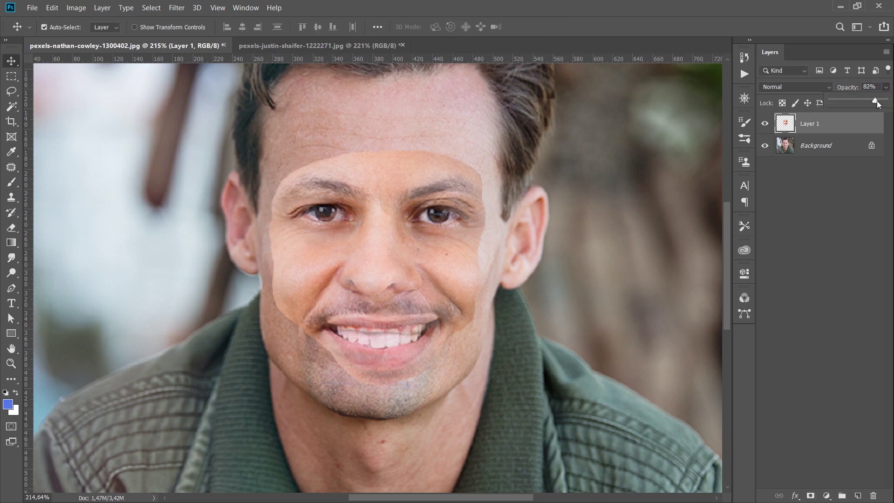
{"action": "key", "text": "ctrl+0"}
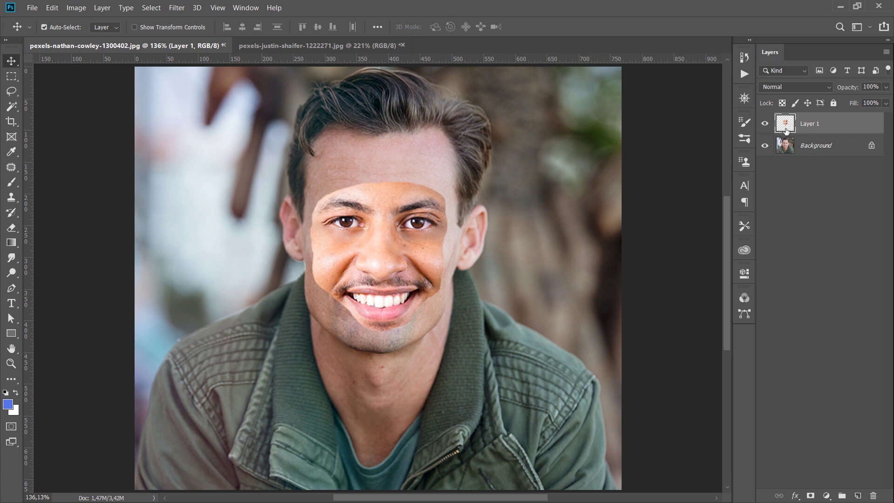
{"action": "key", "text": "ctrl"}
{"action": "left_click", "coordinate": [788, 126], "text": "ctrl"}
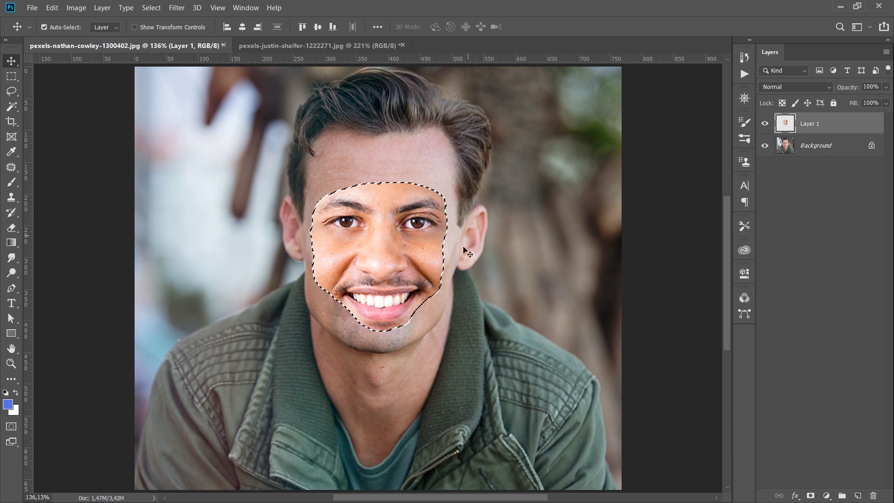
Open Image > Adjustments > Match Color with pexels-nathan-cowley-1300402.jpg as the source image.
{"action": "left_click", "coordinate": [80, 10]}
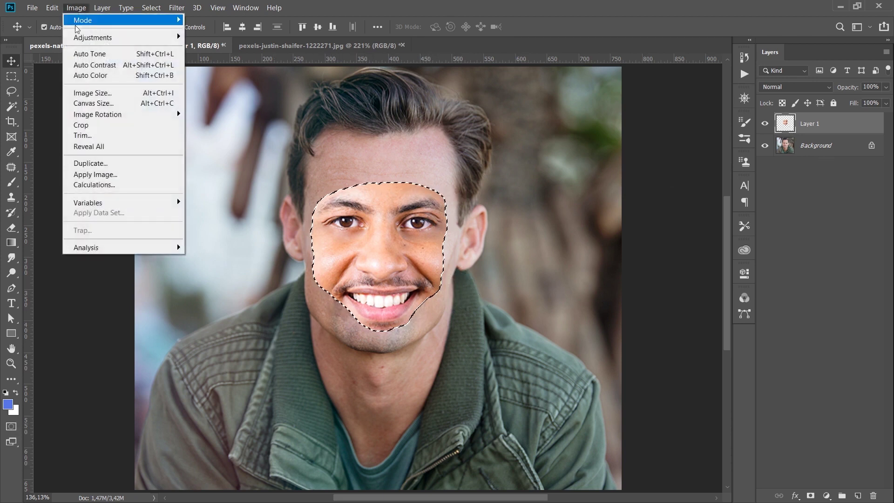
{"action": "mouse_move", "coordinate": [123, 40]}
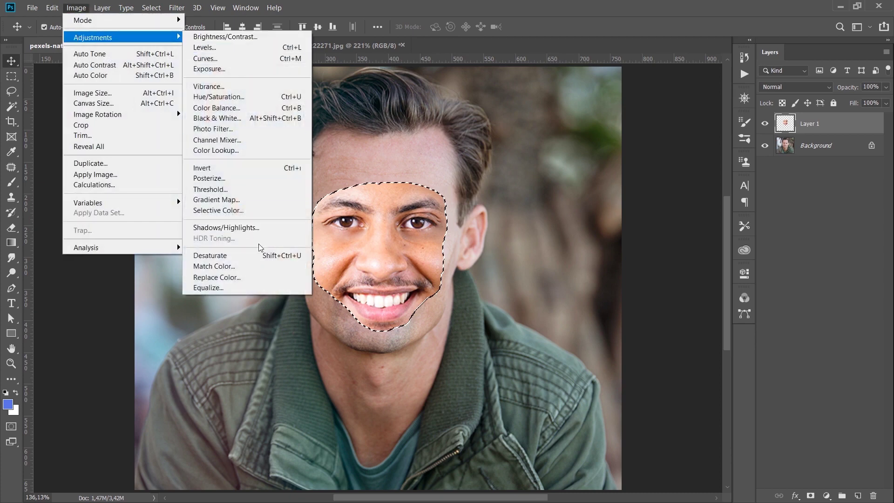
{"action": "left_click", "coordinate": [249, 267]}
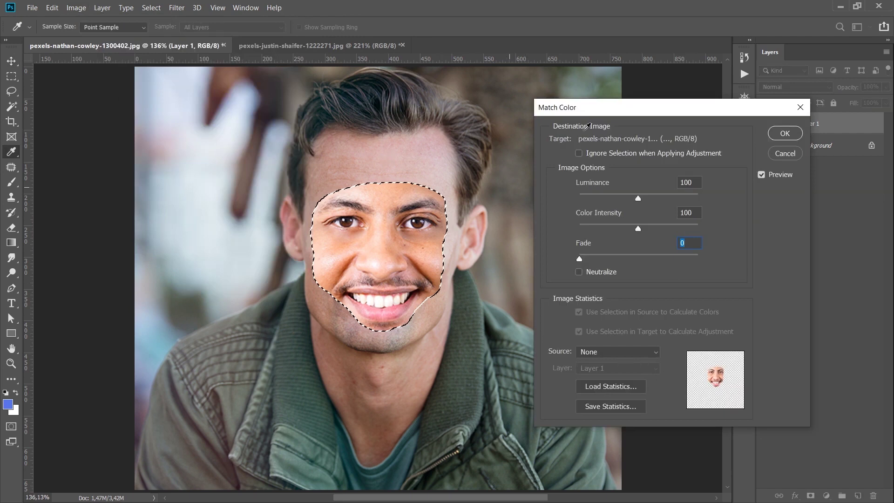
{"action": "left_click", "coordinate": [561, 355]}
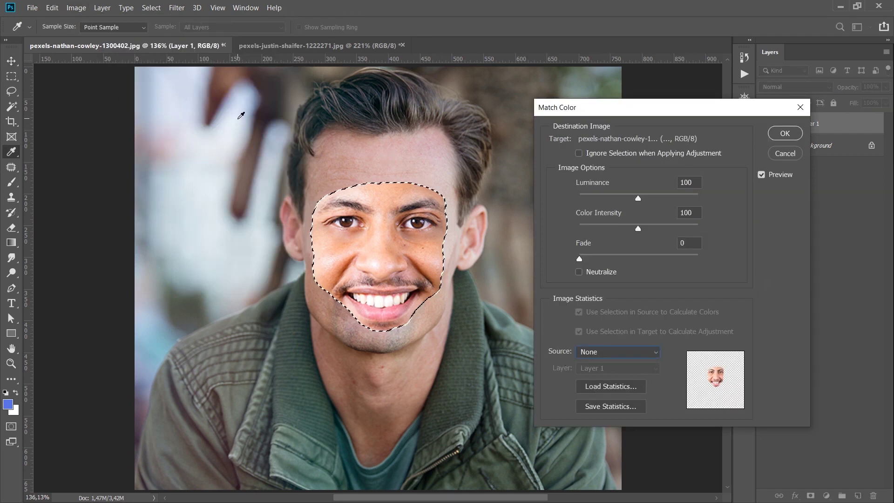
{"action": "left_click", "coordinate": [618, 352]}
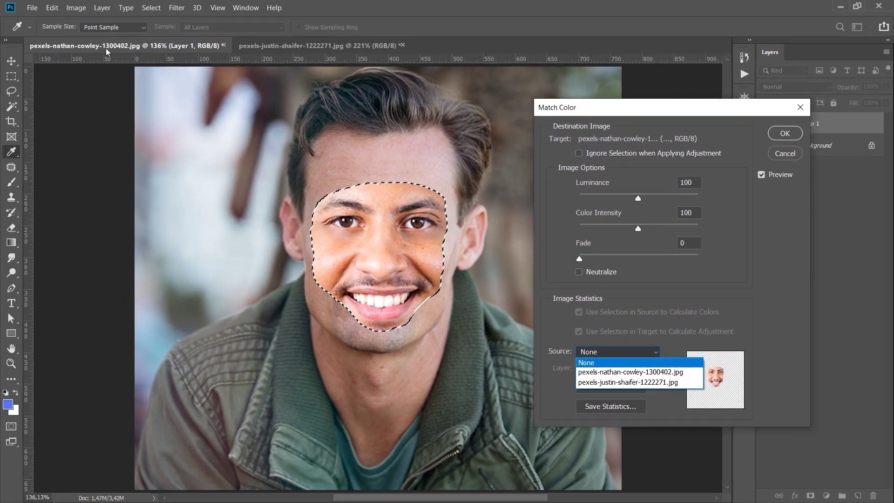
{"action": "left_click", "coordinate": [637, 372]}
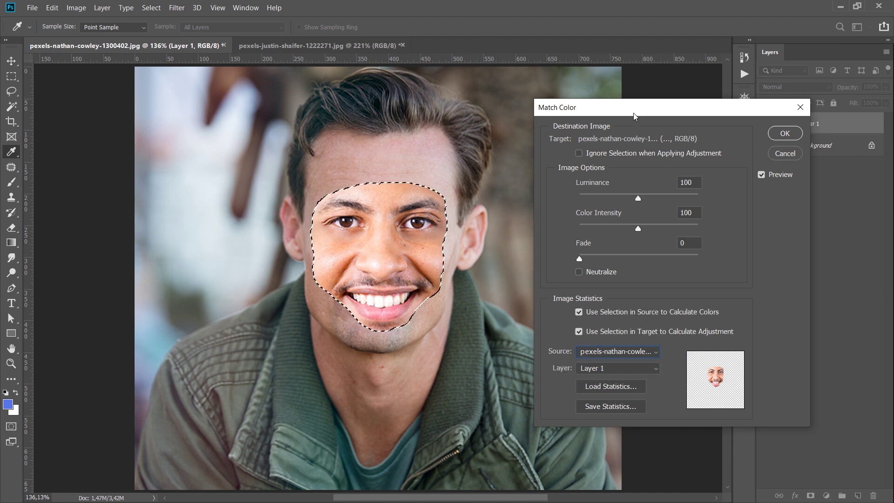
Sample the Background layer as colour source and adjust Luminance and Color Intensity.
{"action": "left_click_drag", "start_coordinate": [634, 116], "coordinate": [586, 115]}
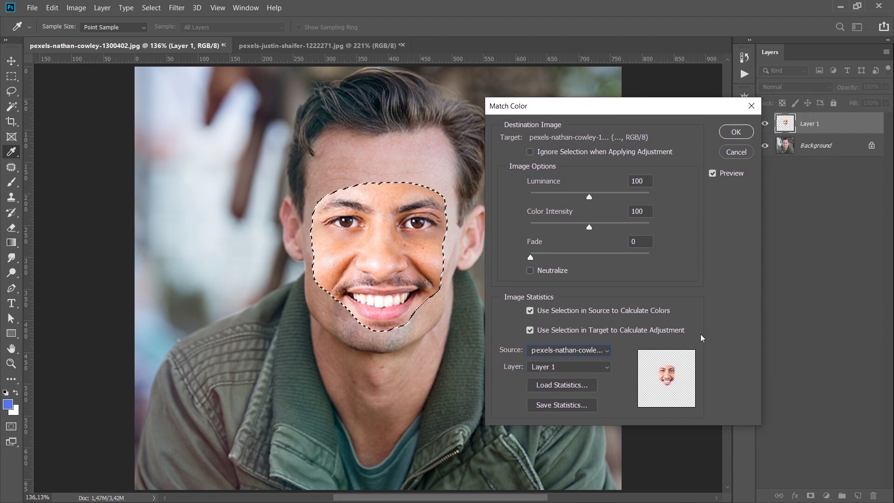
{"action": "left_click", "coordinate": [566, 367]}
{"action": "left_click", "coordinate": [553, 409]}
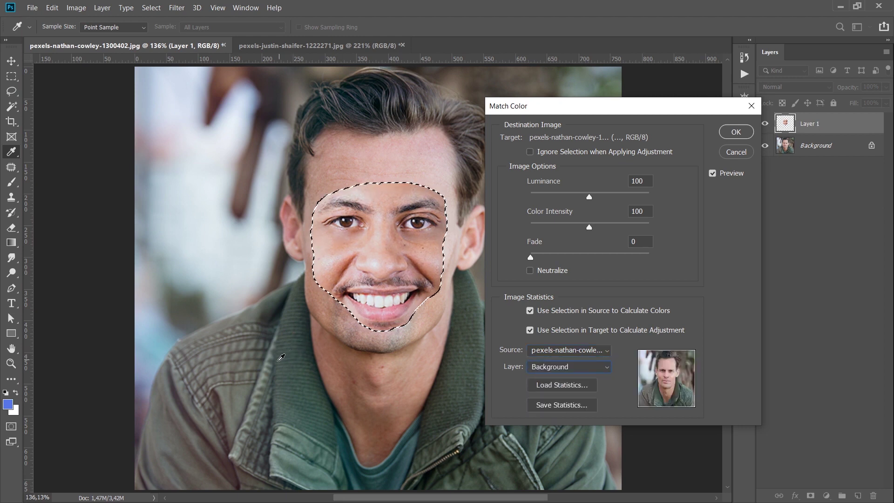
{"action": "left_click_drag", "start_coordinate": [589, 197], "coordinate": [589, 228]}
{"action": "left_click_drag", "start_coordinate": [584, 198], "coordinate": [589, 197]}
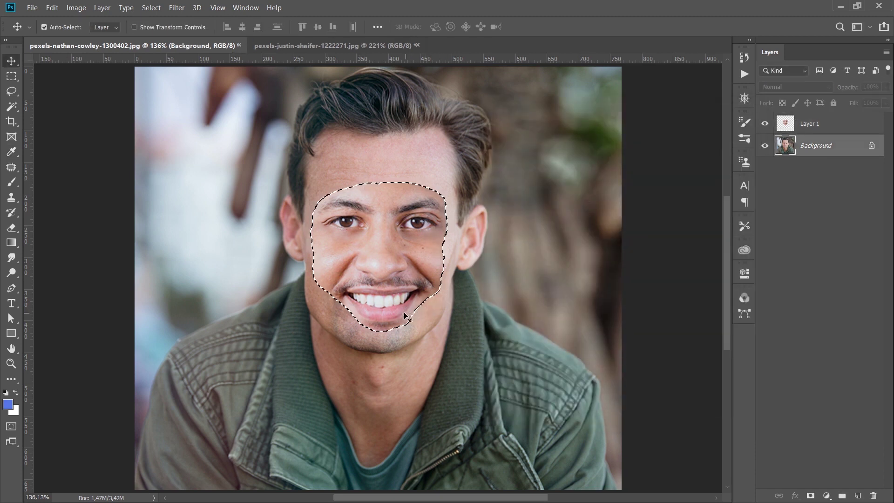
Deselect, then duplicate the Background layer and name the copy 'original'.
{"action": "key", "text": "ctrl"}
{"action": "key", "text": "ctrl+d"}
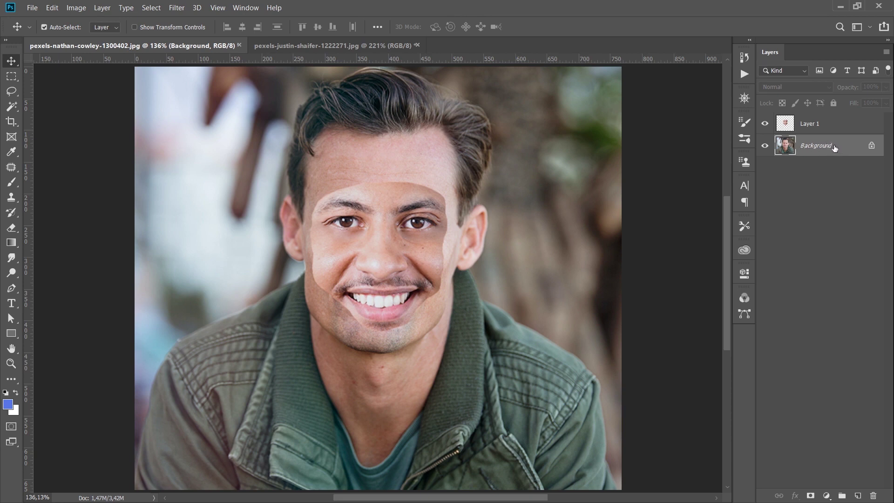
{"action": "key", "text": "ctrl"}
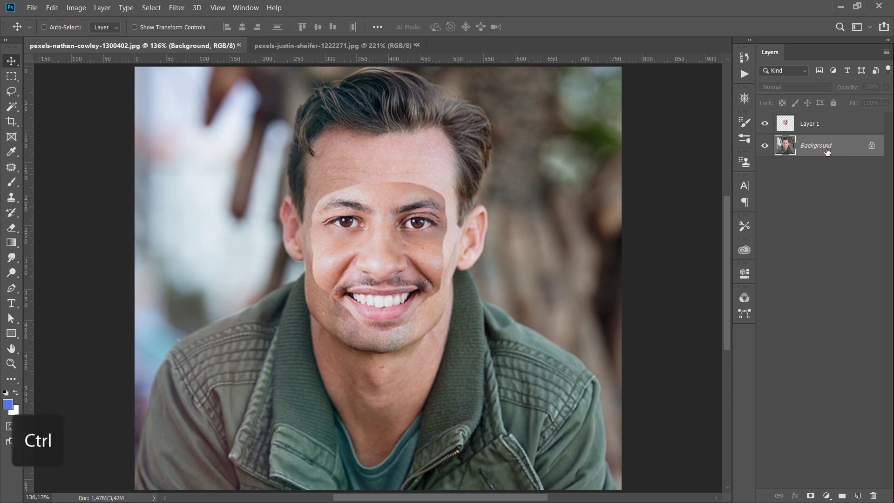
{"action": "key", "text": "ctrl+j"}
{"action": "double_click", "coordinate": [821, 146]}
{"action": "type", "text": "original"}
{"action": "key", "text": "Return"}
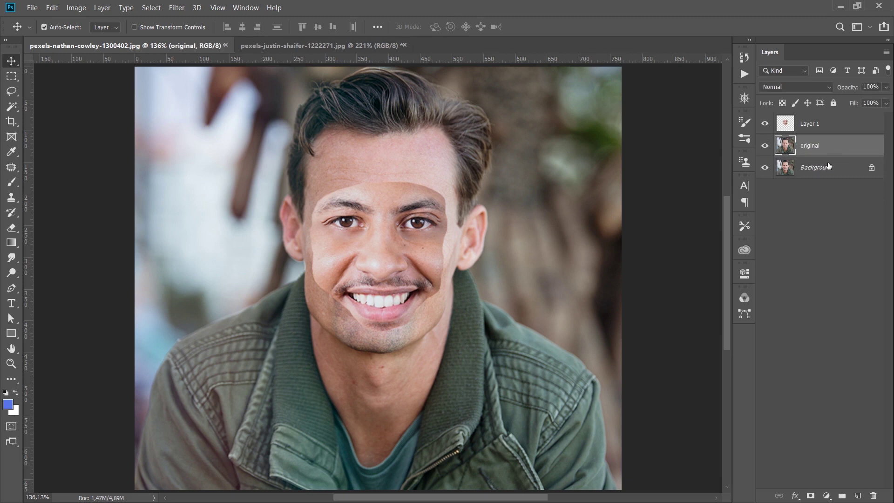
Hide the Background layer and load Layer 1's face outline as a selection.
{"action": "left_click", "coordinate": [764, 169]}
{"action": "left_click", "coordinate": [802, 128]}
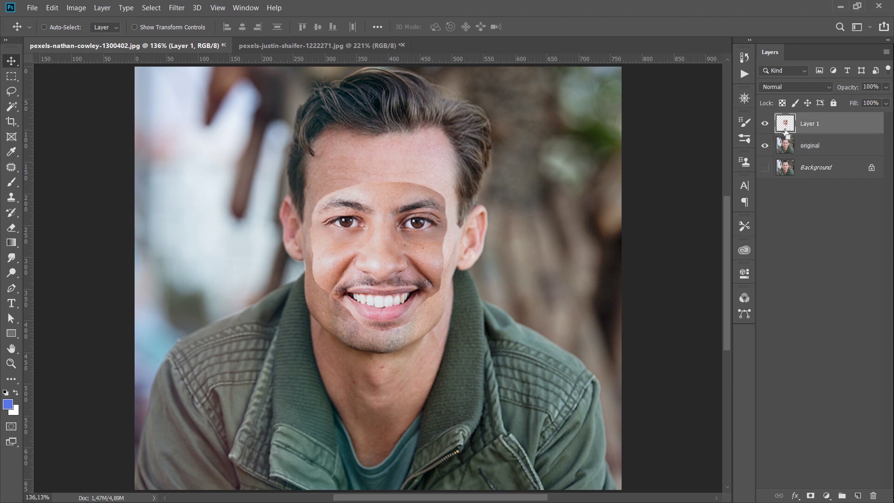
{"action": "left_click", "coordinate": [786, 126], "text": "ctrl"}
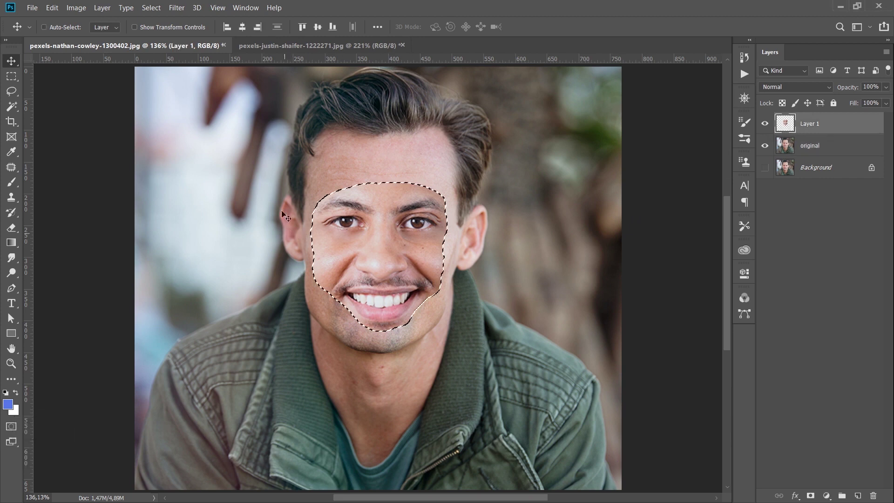
With the original layer active, contract the face selection by 5 pixels via Select > Modify > Contract.
{"action": "left_click", "coordinate": [827, 148]}
{"action": "left_click", "coordinate": [151, 7]}
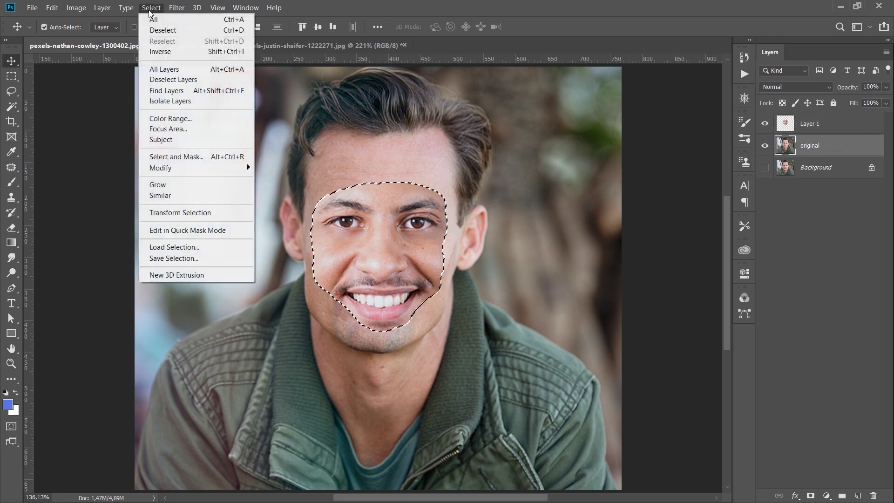
{"action": "mouse_move", "coordinate": [177, 172]}
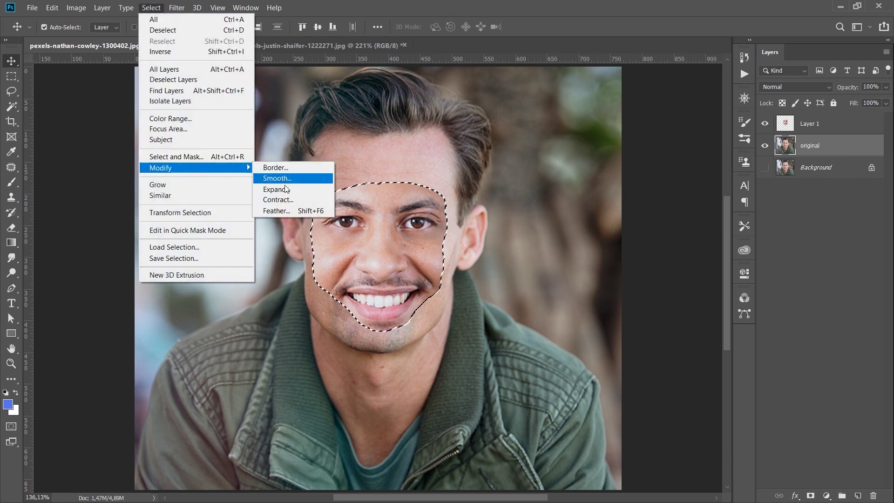
{"action": "left_click", "coordinate": [278, 200]}
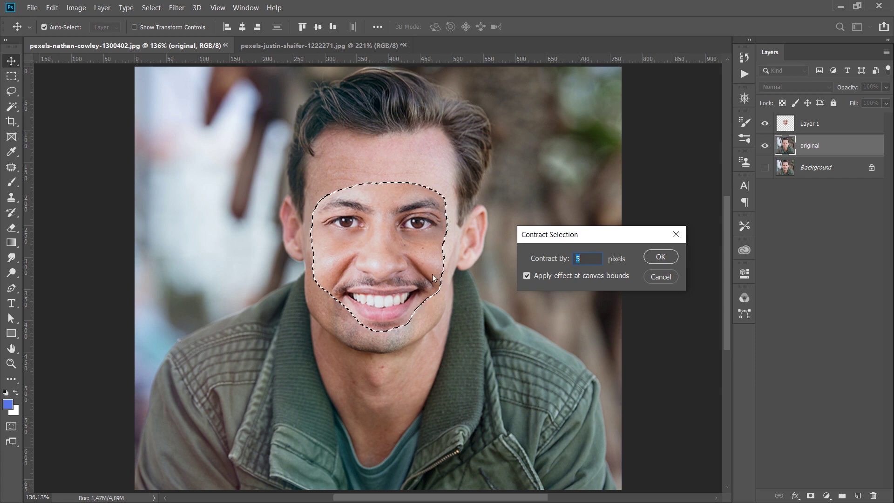
{"action": "left_click", "coordinate": [576, 261]}
{"action": "left_click", "coordinate": [660, 257]}
{"action": "scroll", "coordinate": [442, 261], "scroll_direction": "up", "scroll_amount": 8}
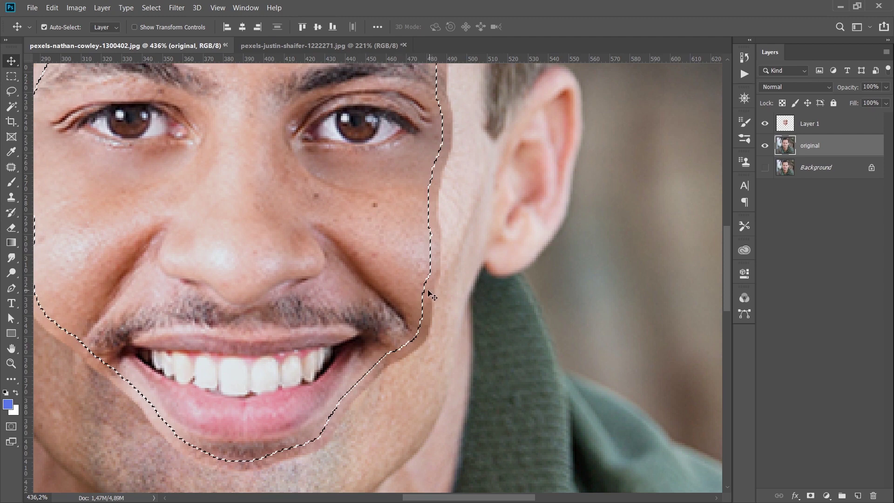
Toggle Layer 1 off and on to inspect the hole, deselect, and select both Layer 1 and original.
{"action": "key", "text": "ctrl+0"}
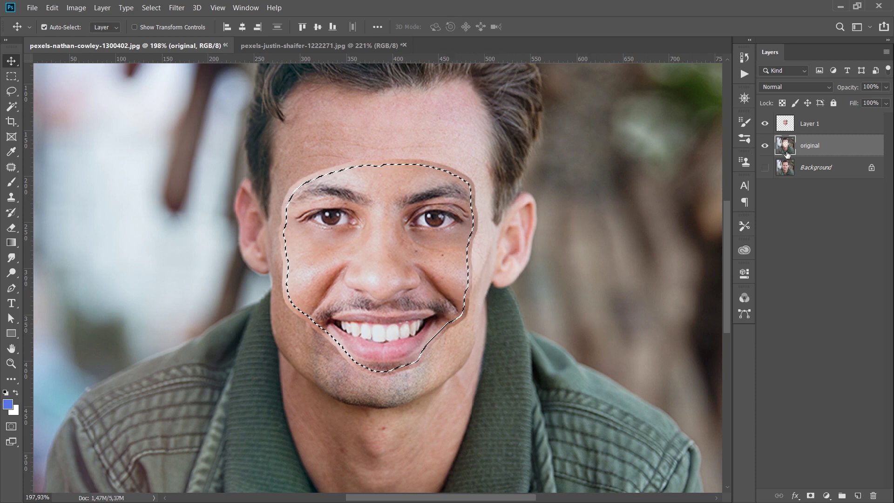
{"action": "left_click", "coordinate": [766, 123]}
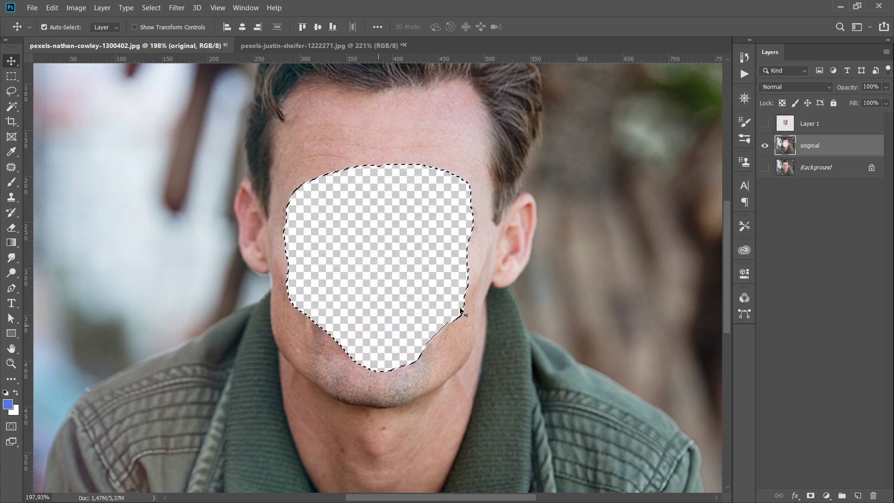
{"action": "left_click", "coordinate": [765, 124]}
{"action": "left_click", "coordinate": [810, 124]}
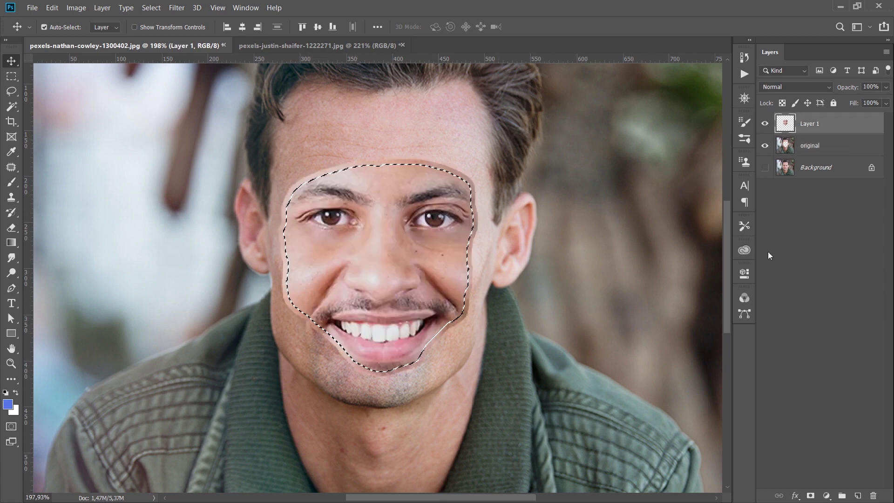
{"action": "left_click", "coordinate": [810, 145]}
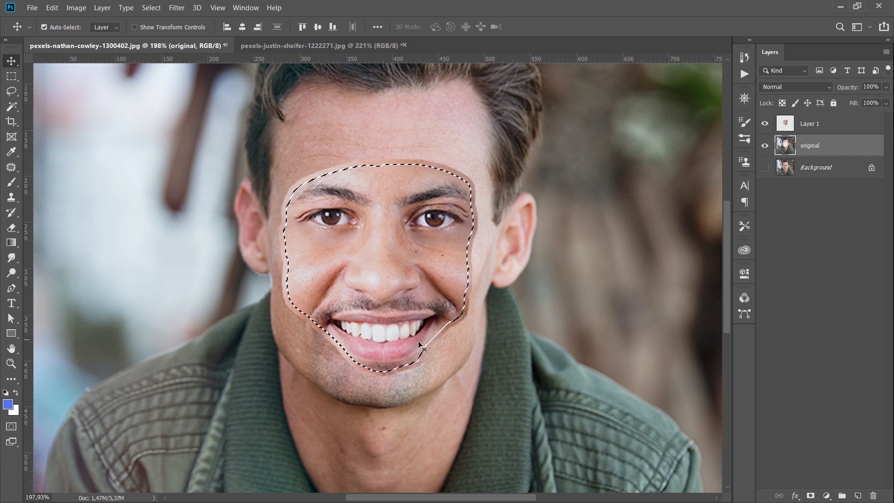
{"action": "key", "text": "ctrl+d"}
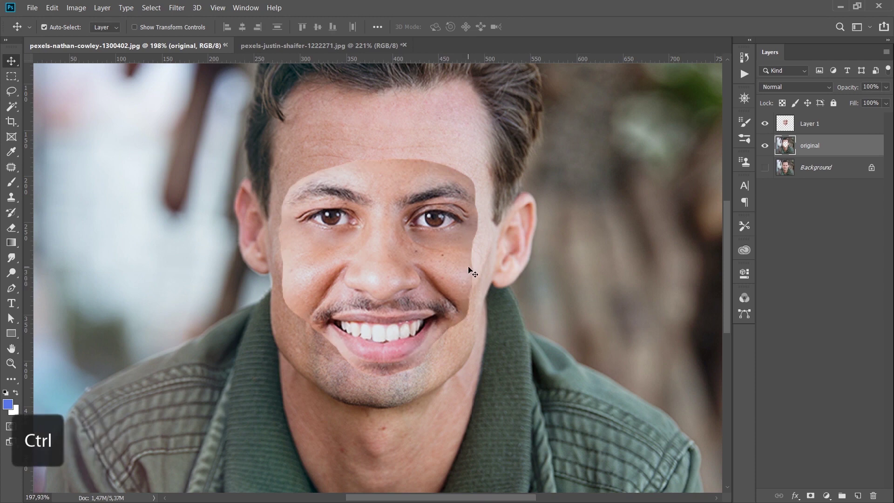
{"action": "left_click", "coordinate": [831, 130], "text": "ctrl"}
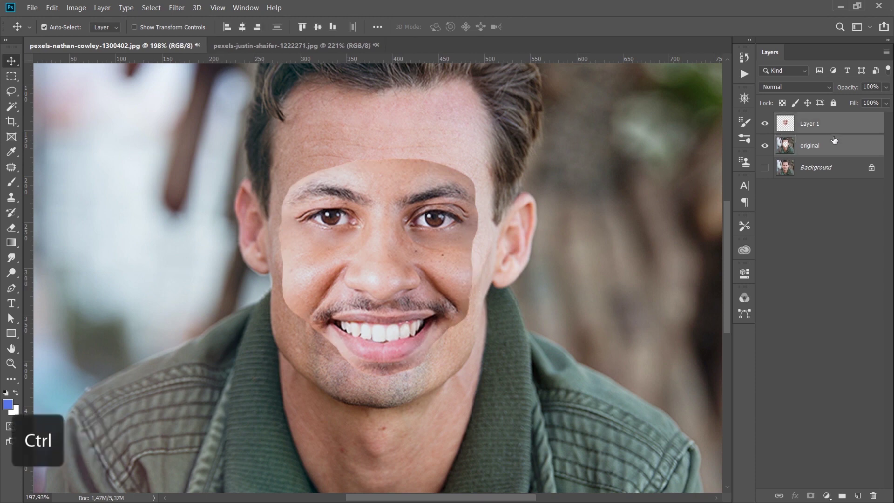
Run Edit > Auto-Blend Layers with Stack Images and Seamless Tones and Colors.
{"action": "left_click", "coordinate": [52, 8]}
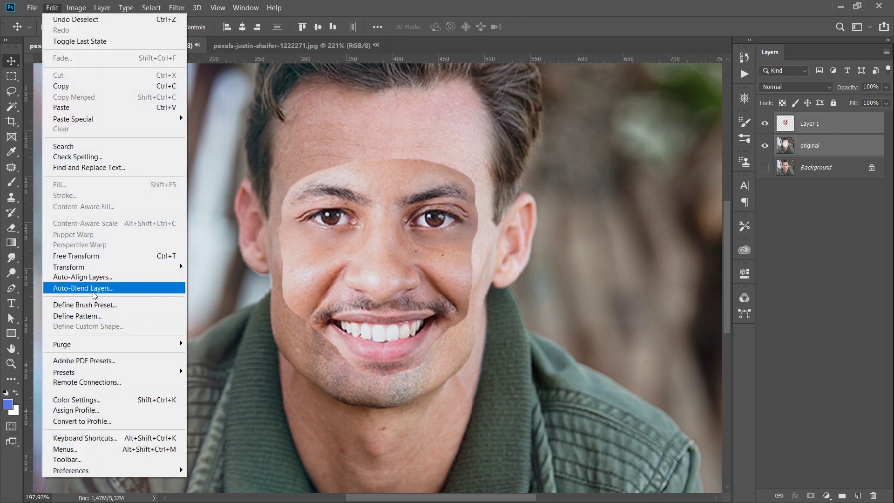
{"action": "left_click", "coordinate": [128, 291]}
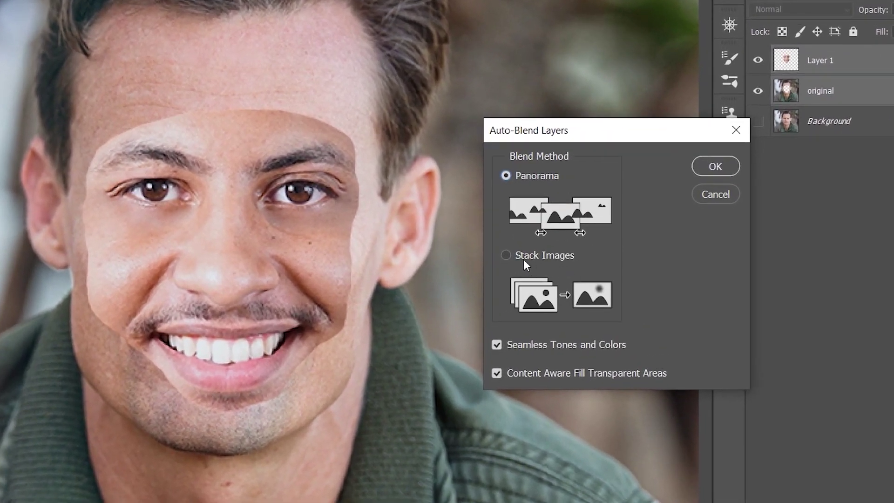
{"action": "left_click", "coordinate": [532, 262]}
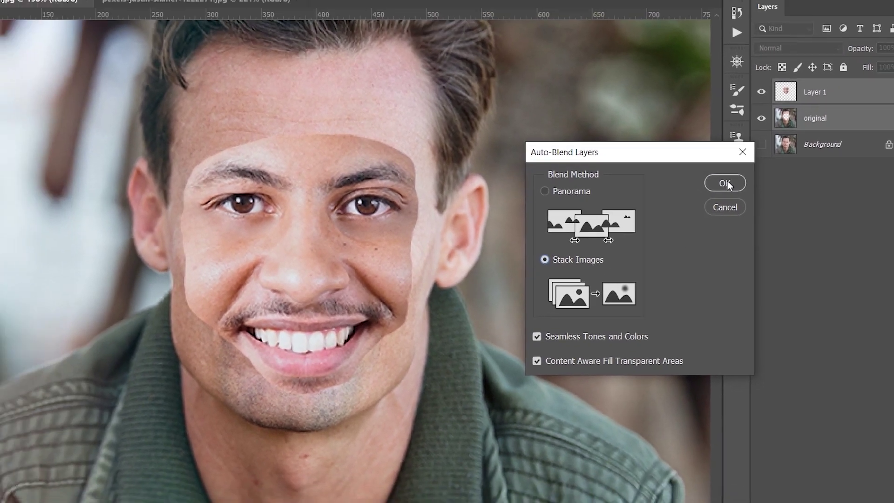
{"action": "left_click", "coordinate": [717, 166]}
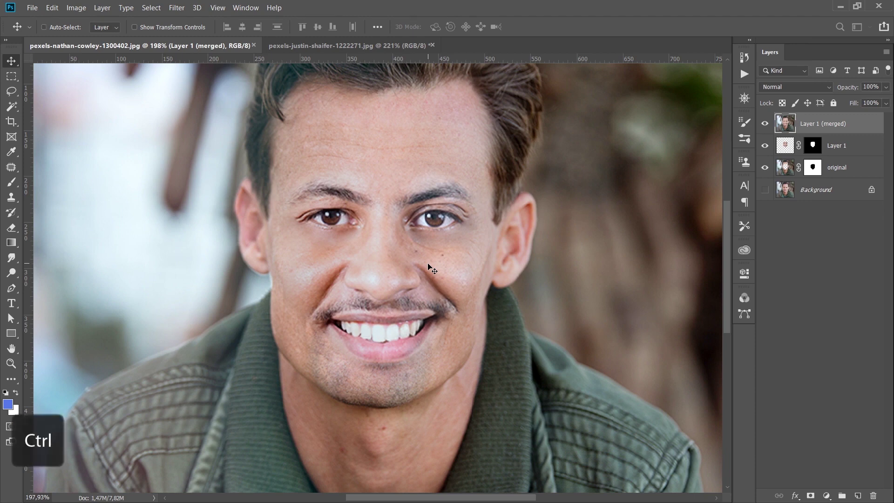
{"action": "scroll", "coordinate": [431, 264], "scroll_direction": "down", "scroll_amount": 3}
{"action": "scroll", "coordinate": [402, 253], "scroll_direction": "up", "scroll_amount": 2}
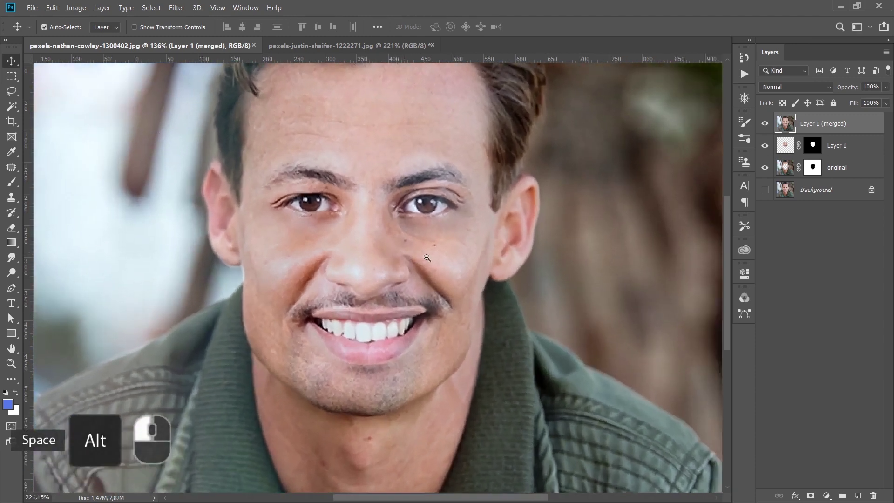
{"action": "key", "text": "ctrl+Tab"}
{"action": "key", "text": "ctrl+Tab"}
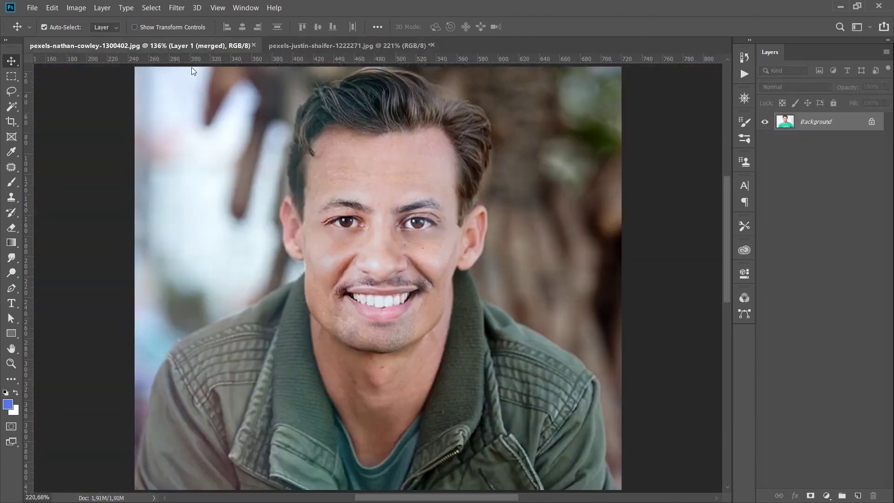
{"action": "left_click", "coordinate": [305, 46]}
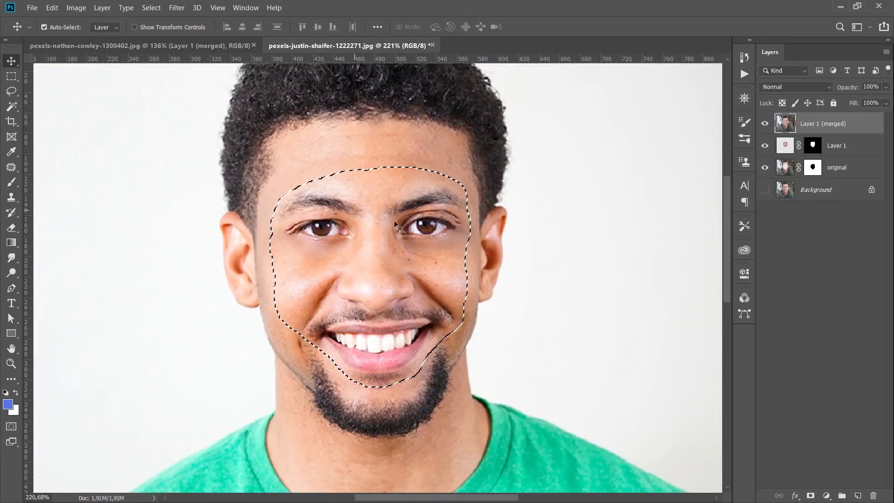
{"action": "left_click", "coordinate": [145, 46]}
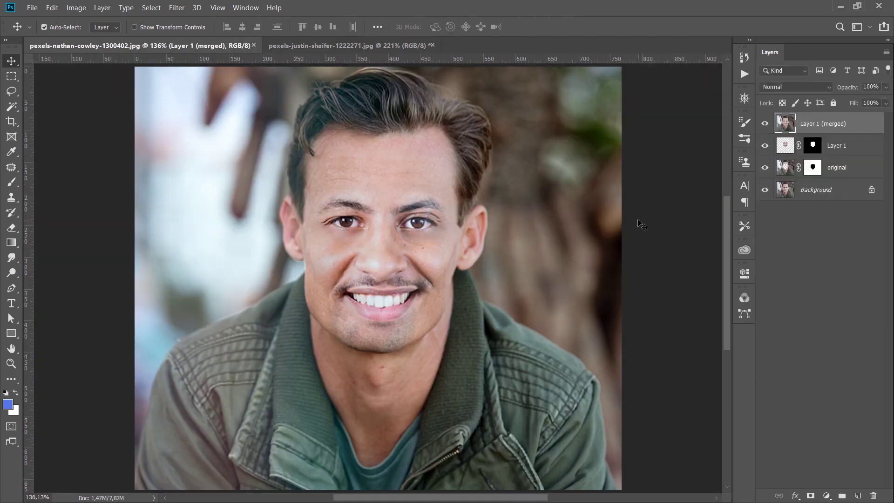
{"action": "key", "text": "ctrl+plus"}
{"action": "key", "text": "ctrl+plus"}
{"action": "scroll", "coordinate": [320, 140], "scroll_direction": "up", "scroll_amount": 2}
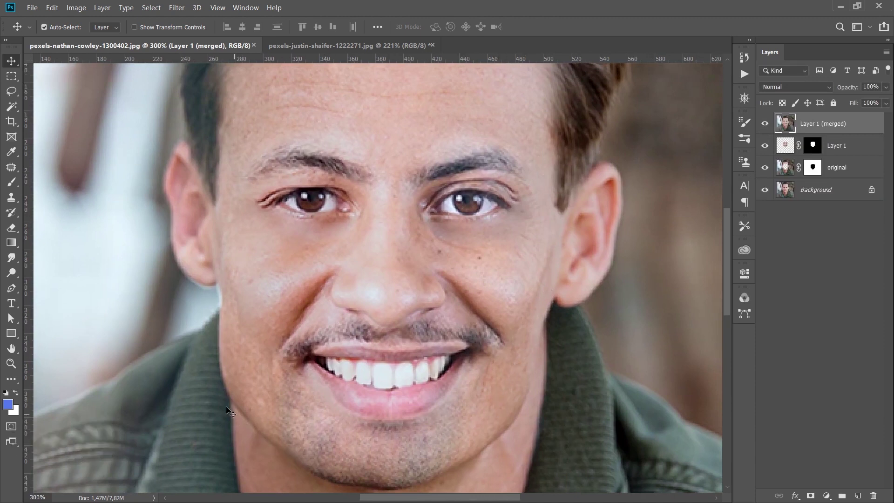
{"action": "key", "text": "ctrl"}
{"action": "key", "text": "ctrl"}
{"action": "key", "text": "ctrl+0"}
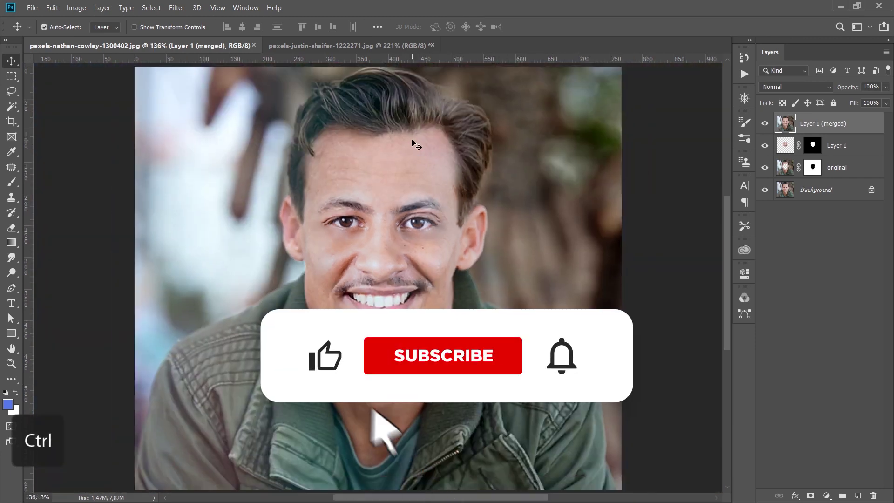